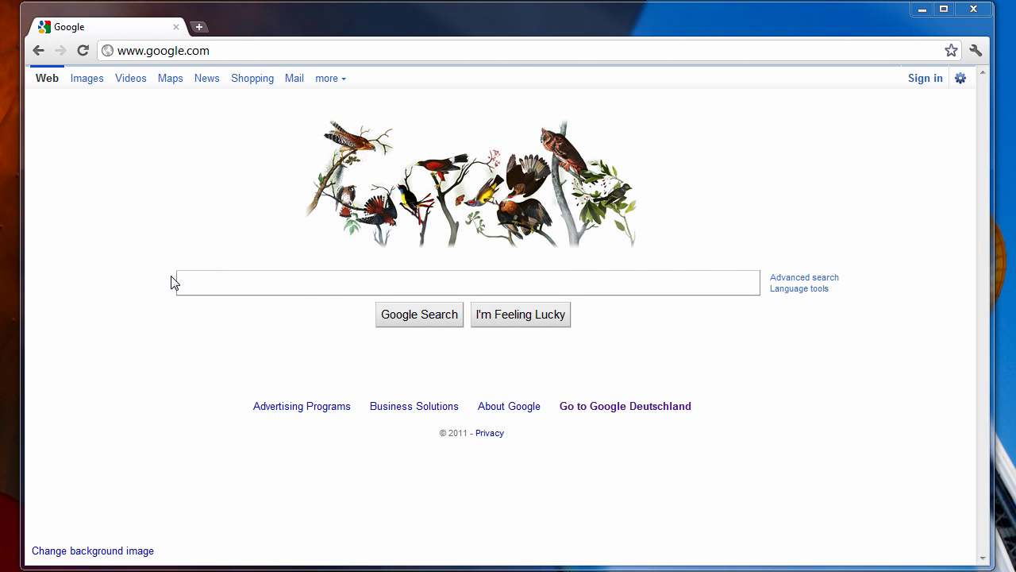
Go to sharedgroups.com in Chrome in place of the Google home page
drag(147, 50, 298, 57)
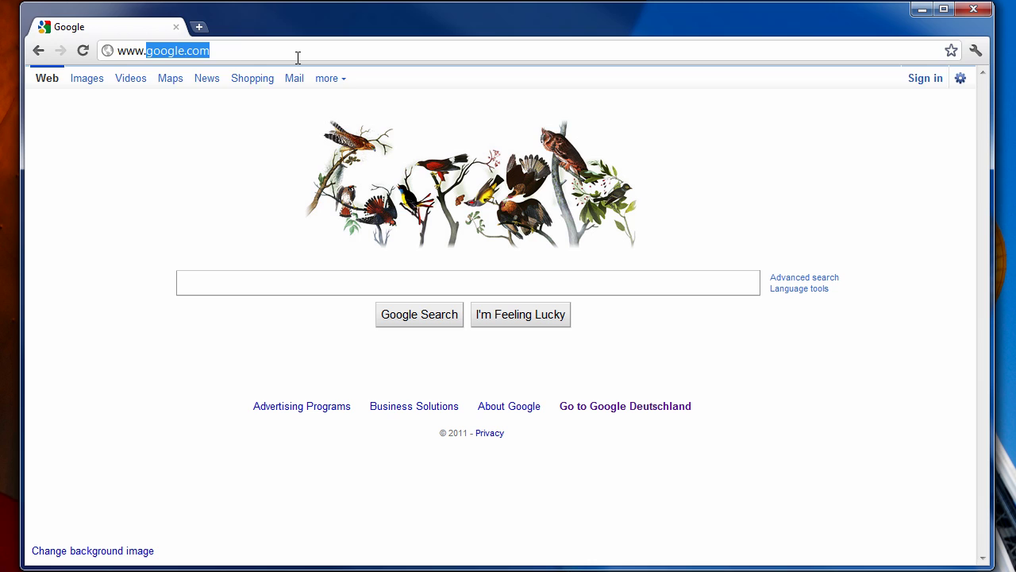
text(sharedgroups.com)
key(Return)
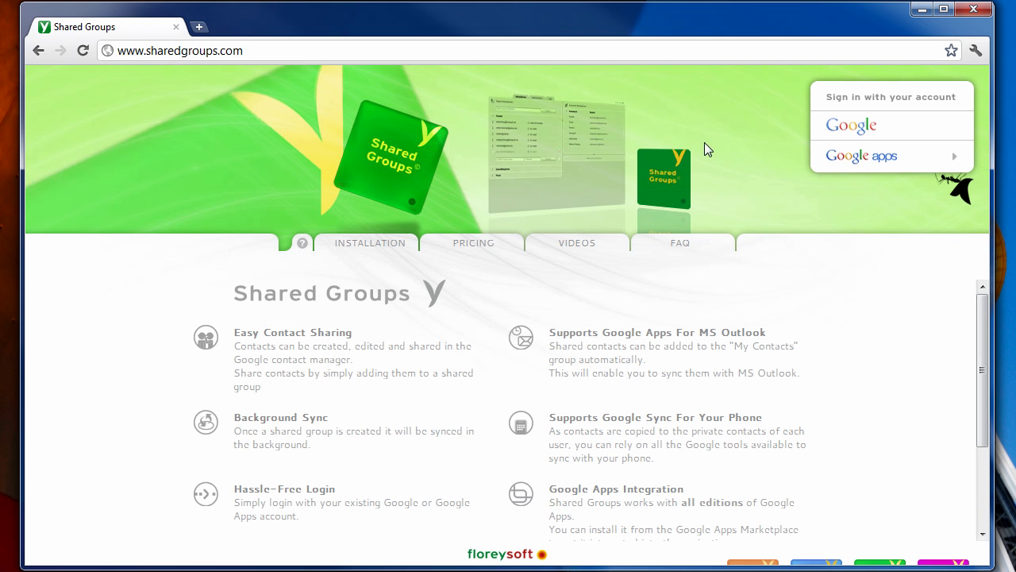
Sign in to Shared Groups with the owner's Google account username and saved password
click(864, 137)
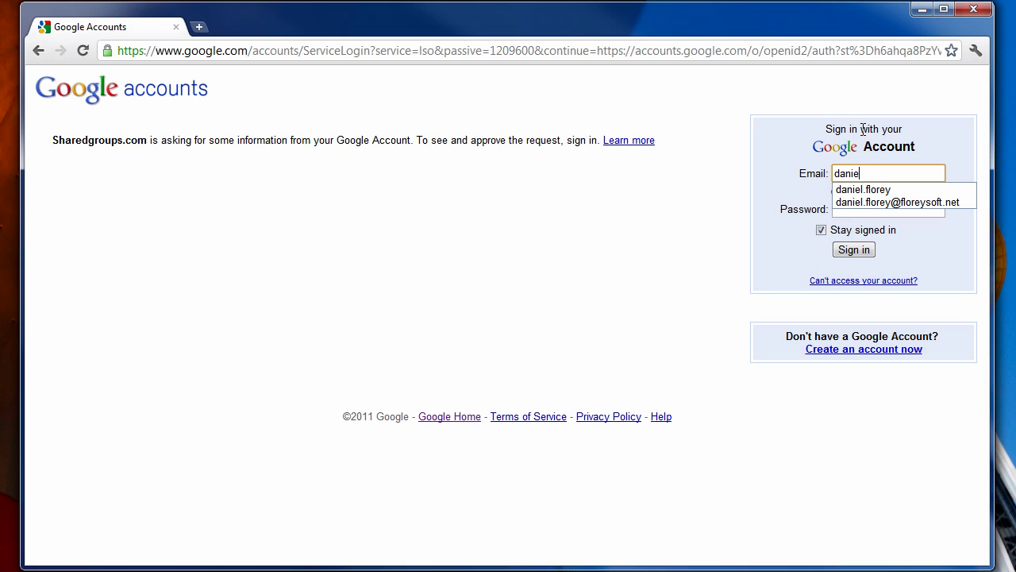
key(Tab)
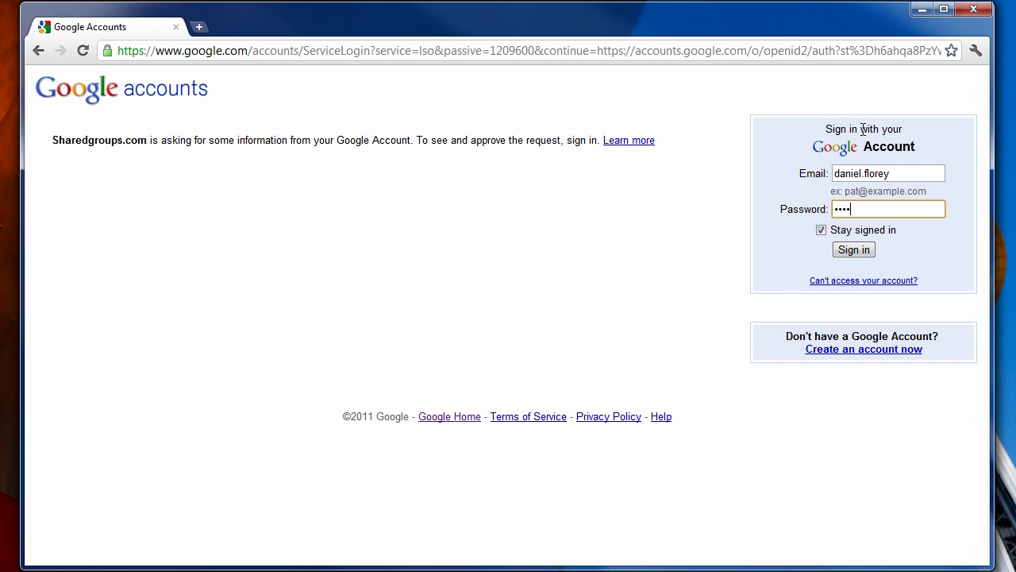
key(Return)
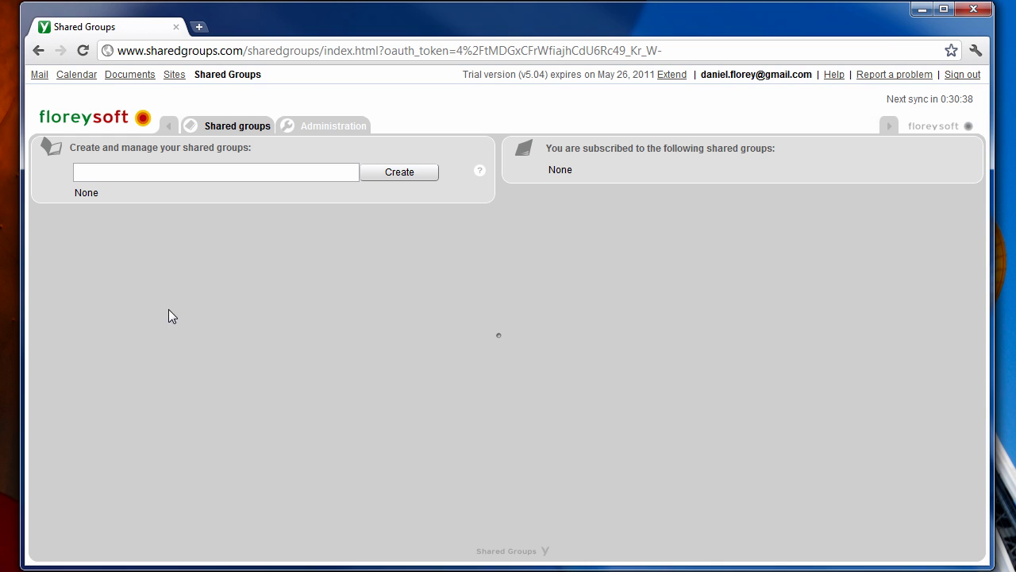
Create a new group named 'My shared contacts'
click(193, 170)
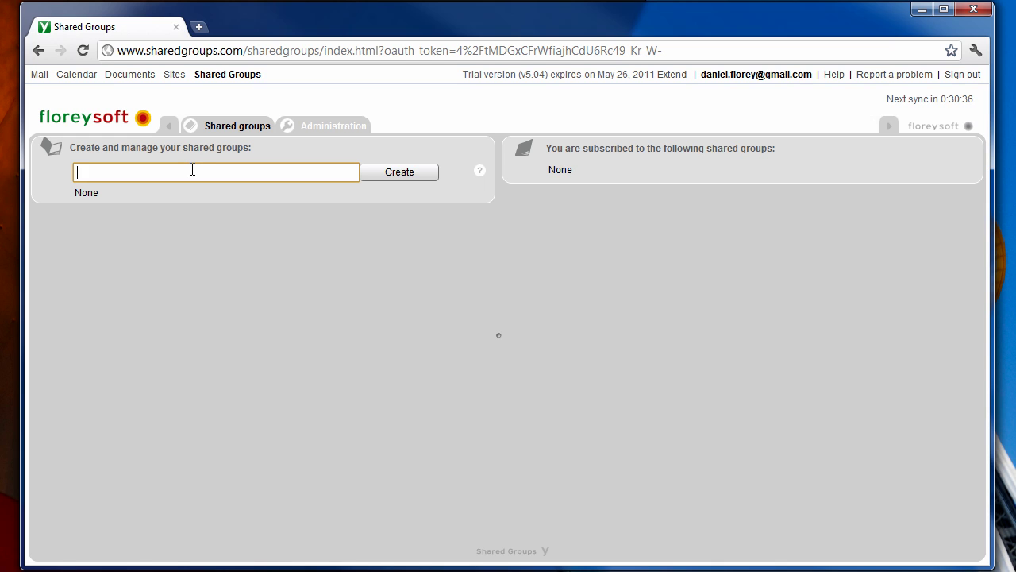
text(My shared contacts)
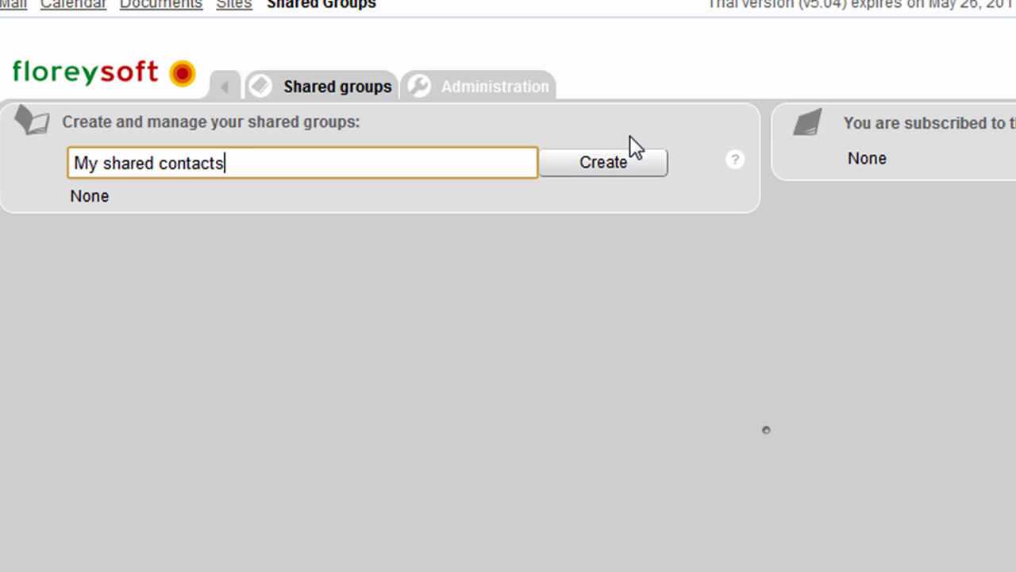
click(622, 160)
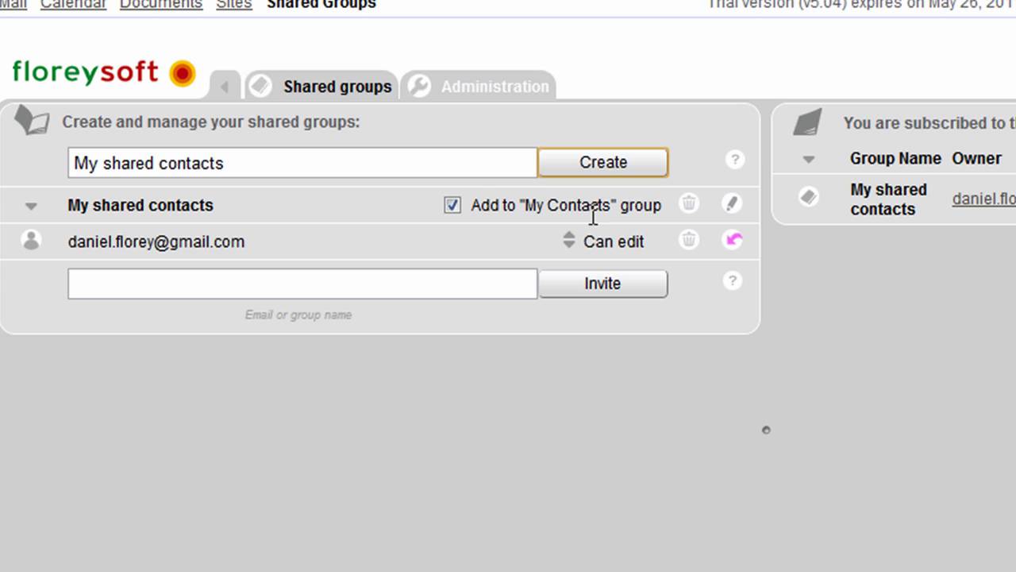
Invite the second user's e-mail address to My shared contacts as an editor
click(281, 286)
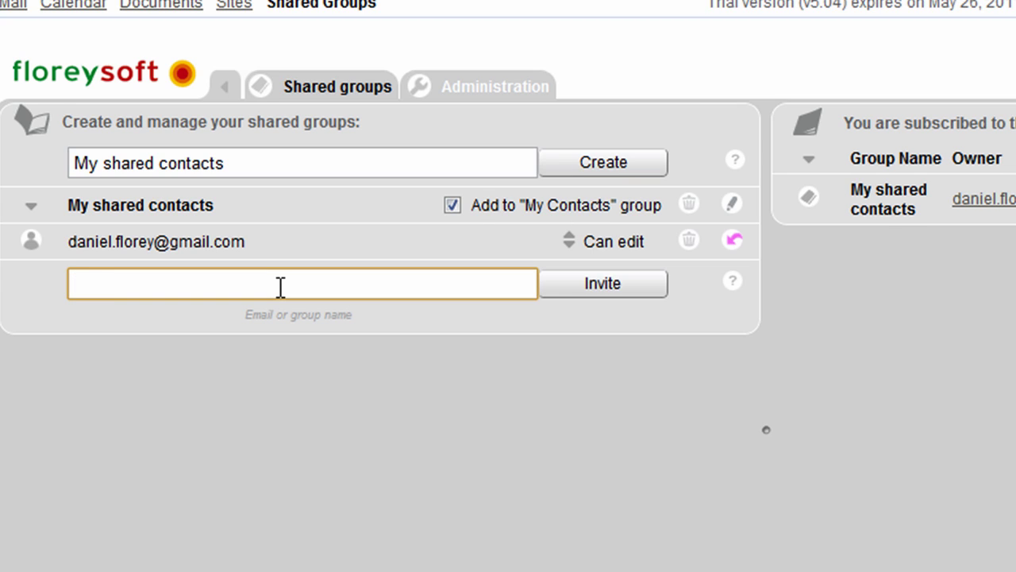
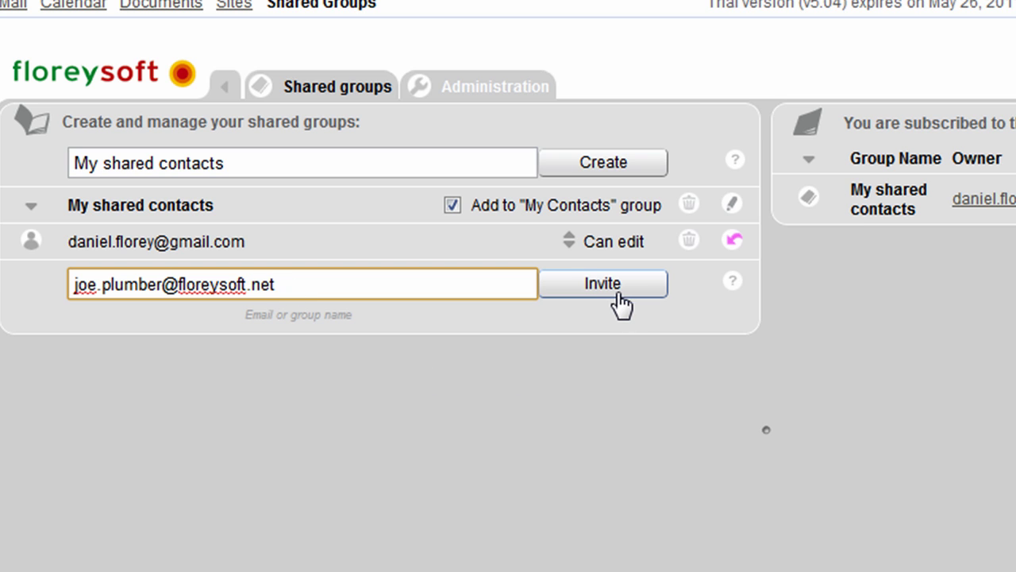
click(618, 291)
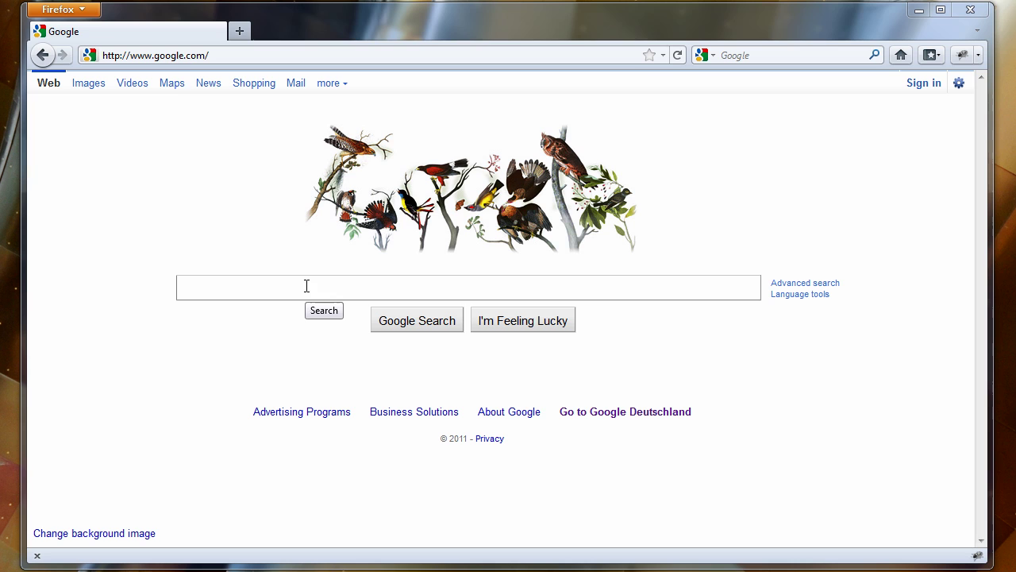
In Firefox, load the mail.floreysoft.net sign-in page from the address suggestions
click(170, 56)
text(ma)
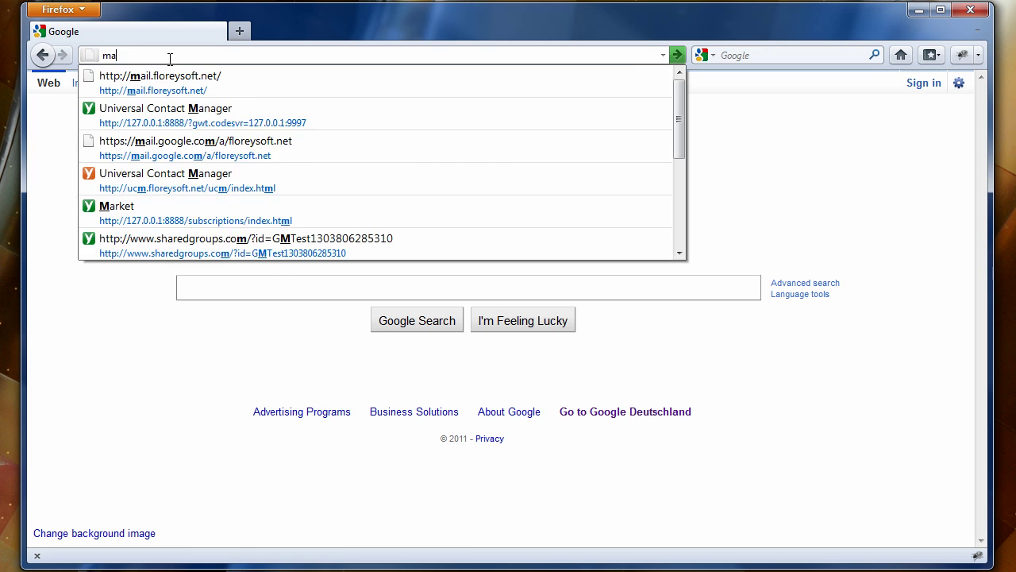
text(il.f)
key(Down)
key(Return)
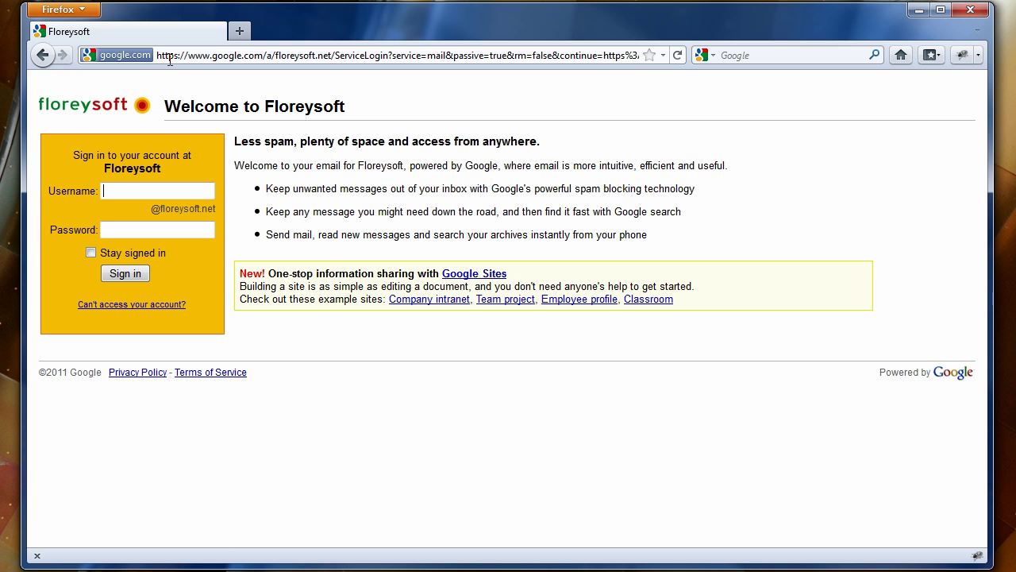
Sign in as the second user with the saved username and password
text(joe)
key(Down)
key(Down)
key(Return)
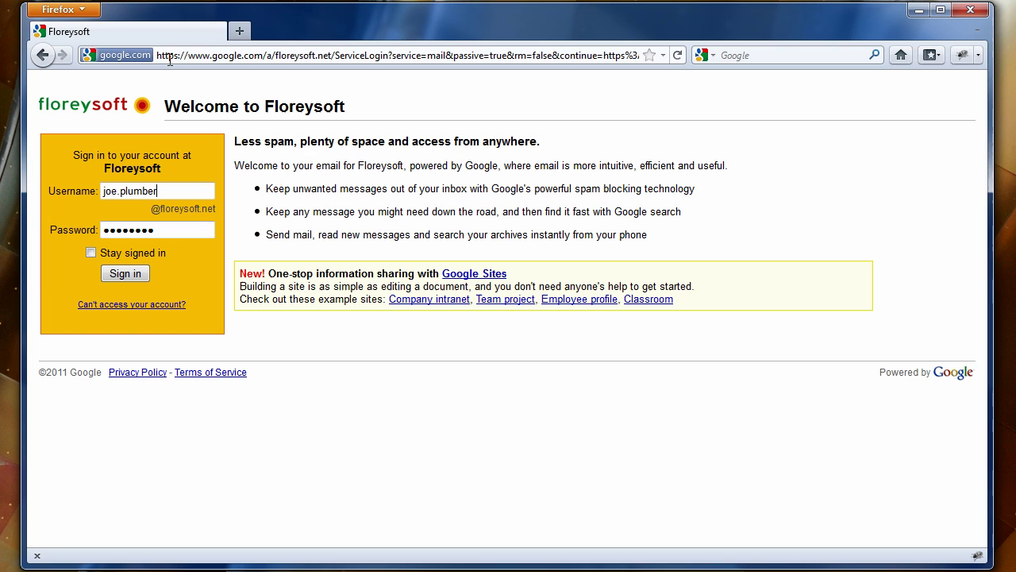
key(Return)
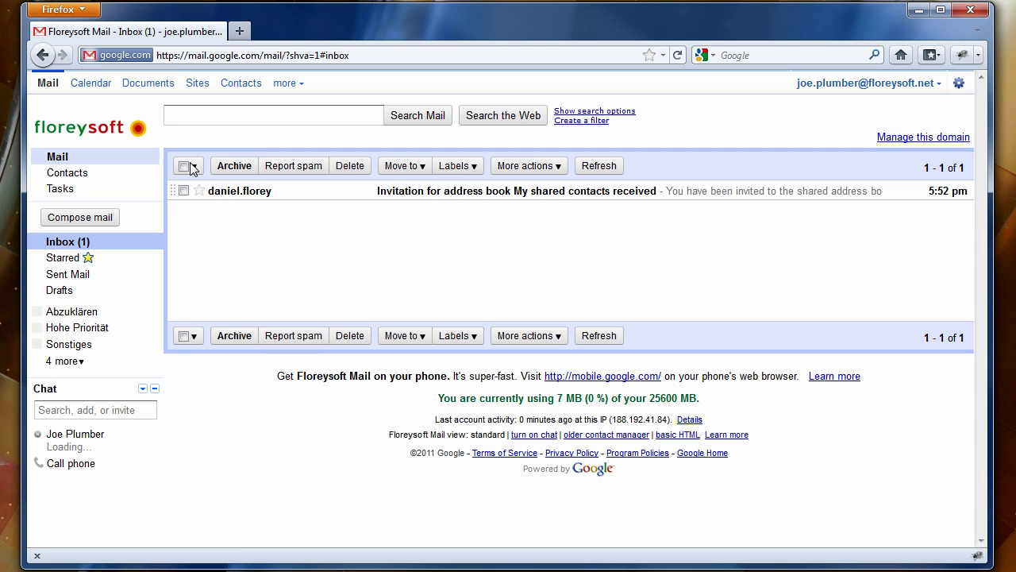
Accept the invitation via Google Apps domain floreysoft.net and dismiss the subscription confirmation
click(261, 198)
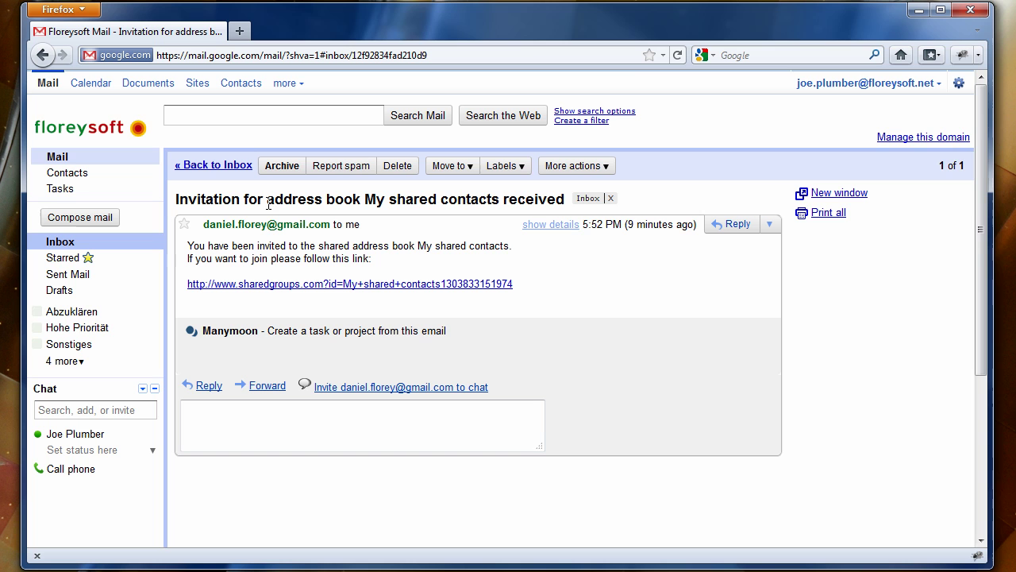
click(274, 284)
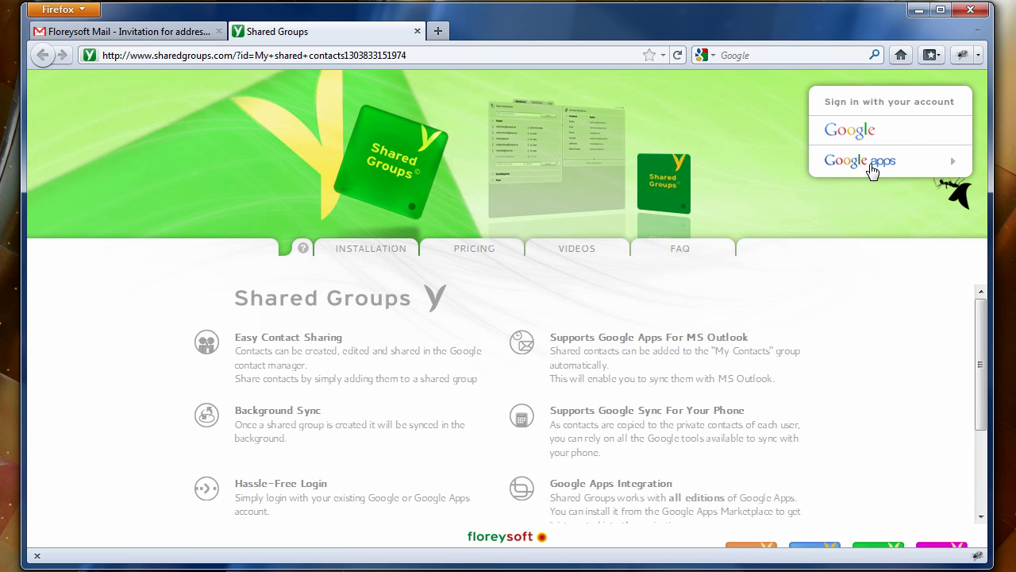
click(867, 164)
text(floreysoftnet)
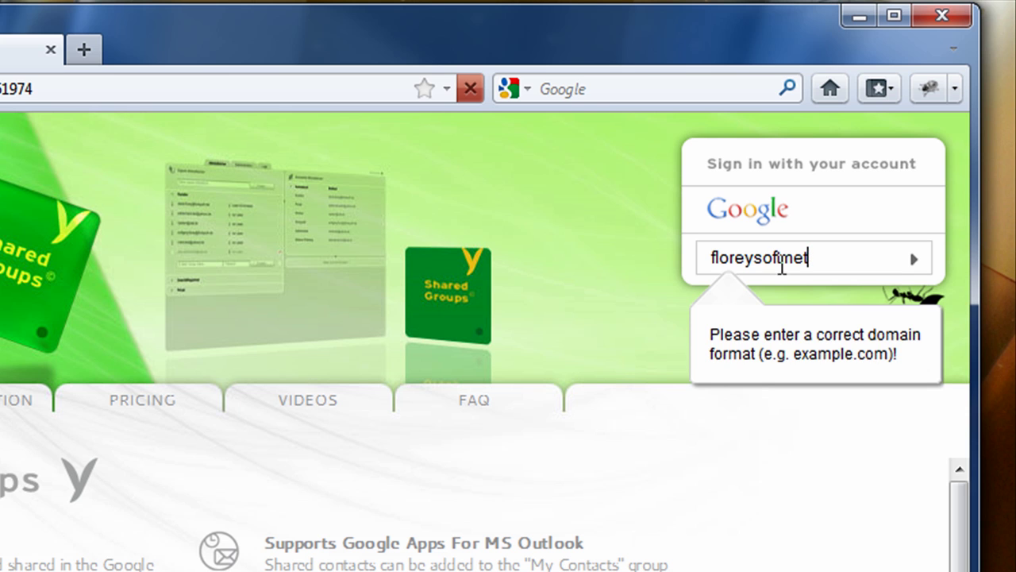
click(781, 262)
text(.)
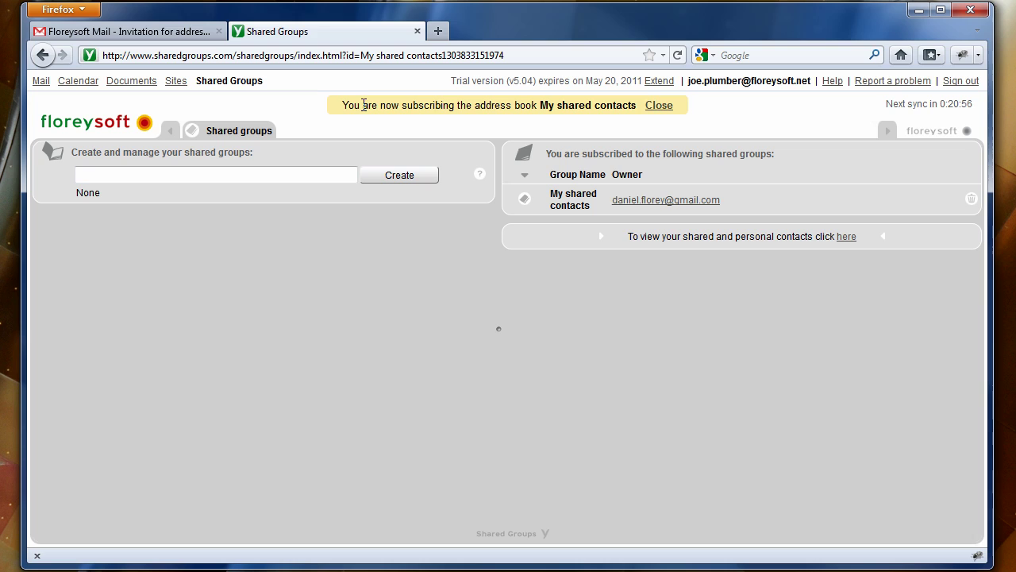
click(658, 106)
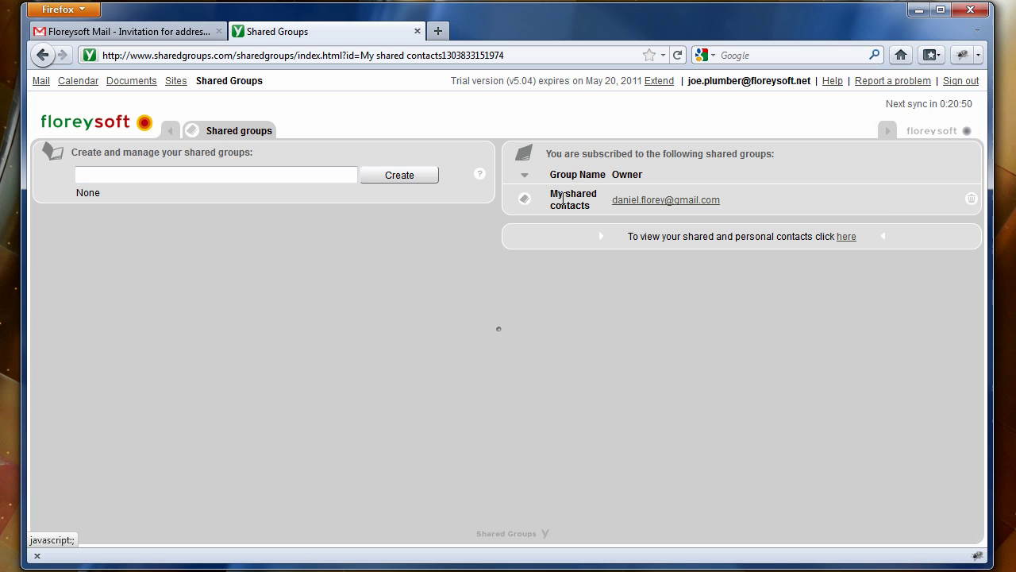
Open Gmail Contacts and select the first, second, fifth and sixth contacts
click(108, 36)
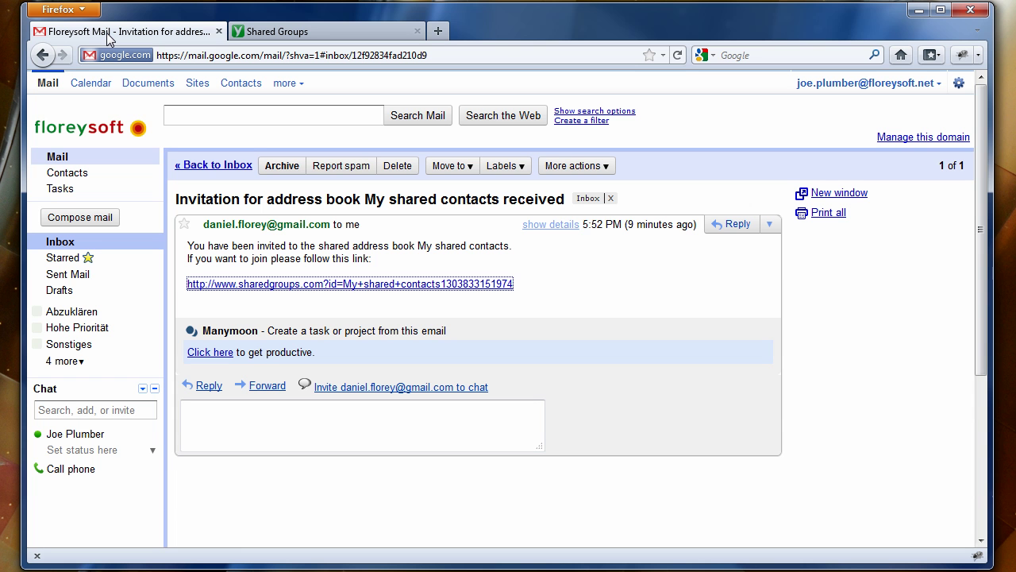
click(61, 175)
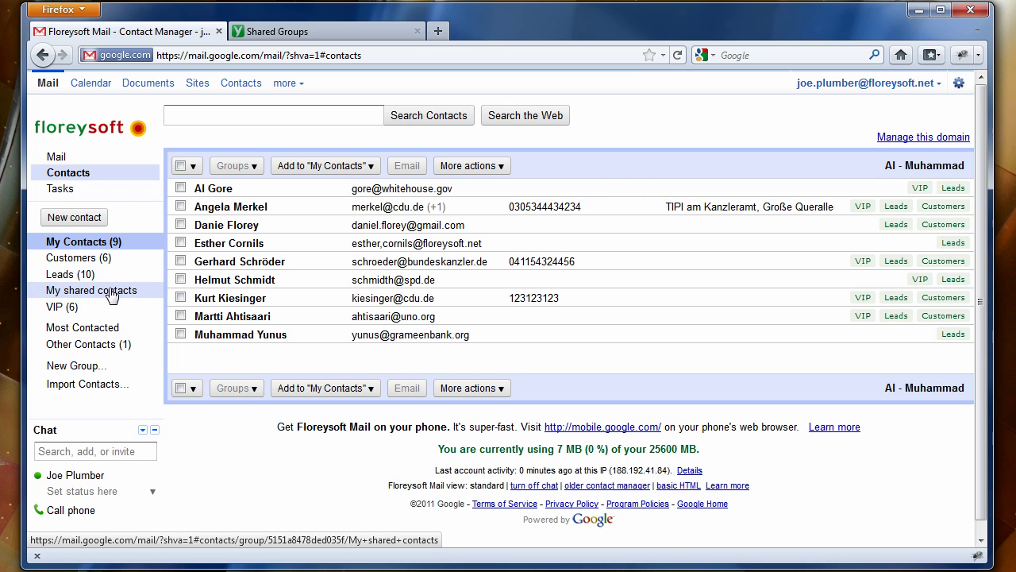
click(181, 188)
click(181, 207)
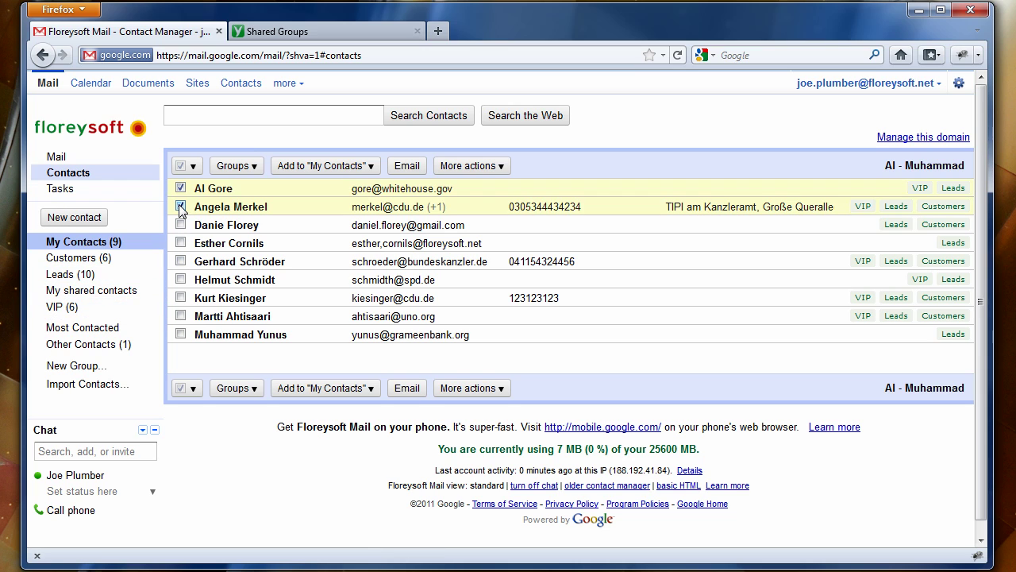
click(181, 261)
click(181, 279)
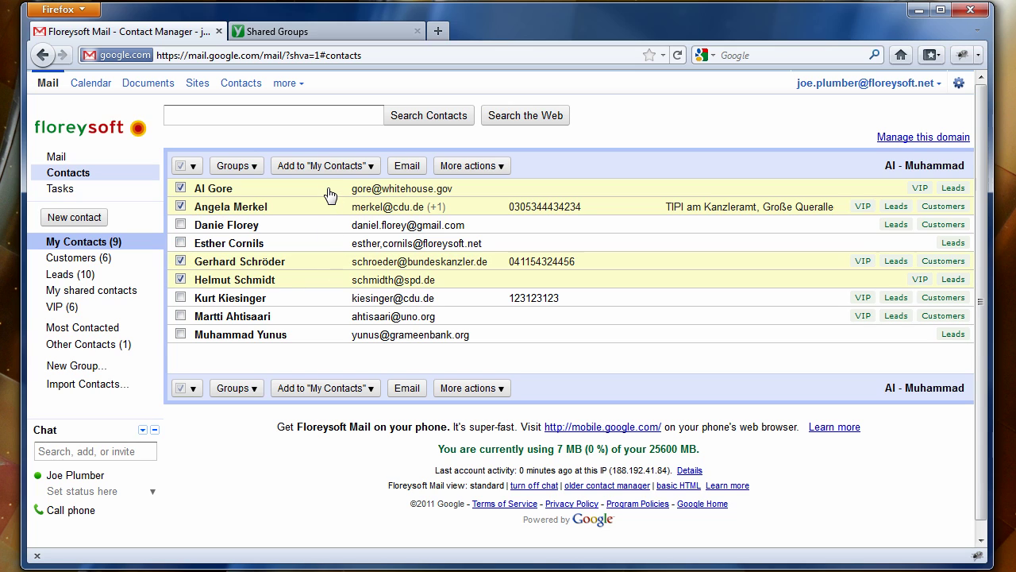
Add the four selected contacts to My shared contacts and show that group
click(252, 167)
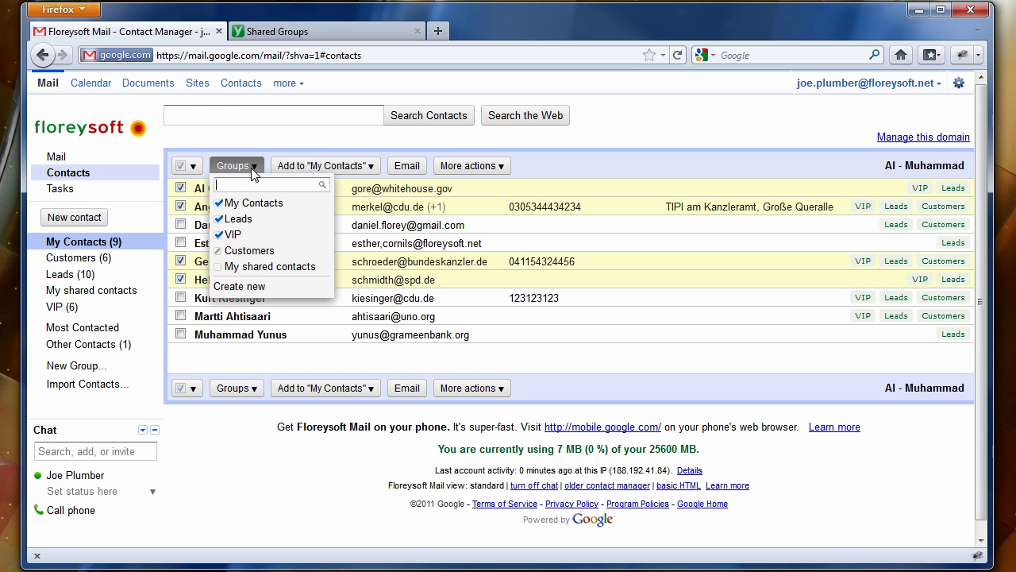
click(219, 268)
click(226, 286)
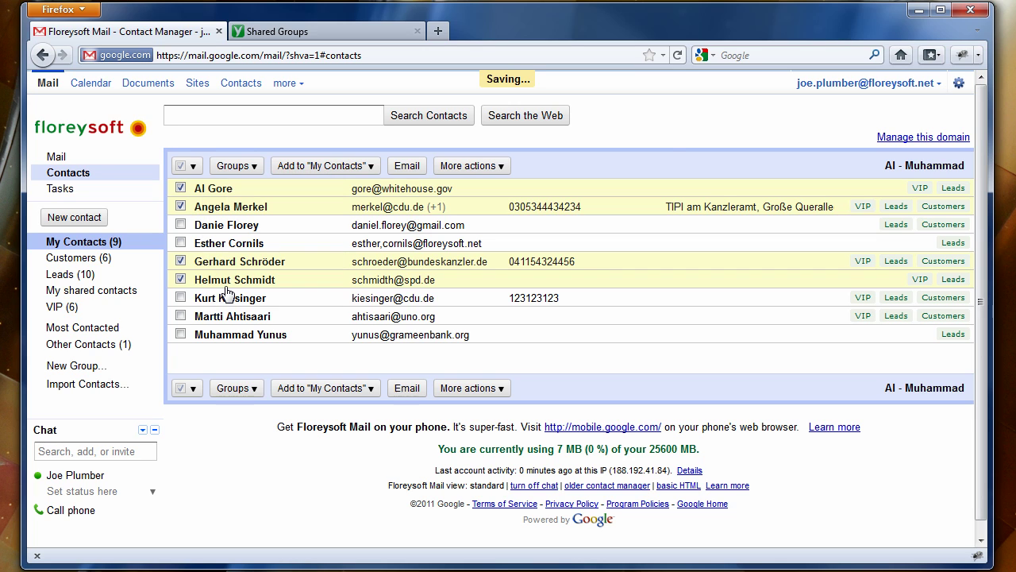
click(110, 293)
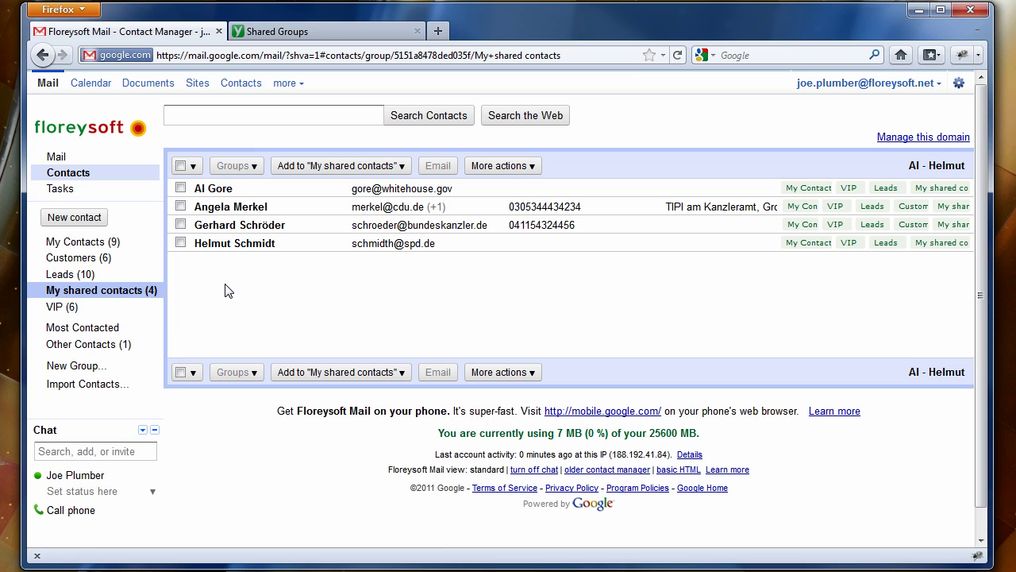
Switch back to the Shared Groups tab showing the My shared contacts subscription
click(308, 32)
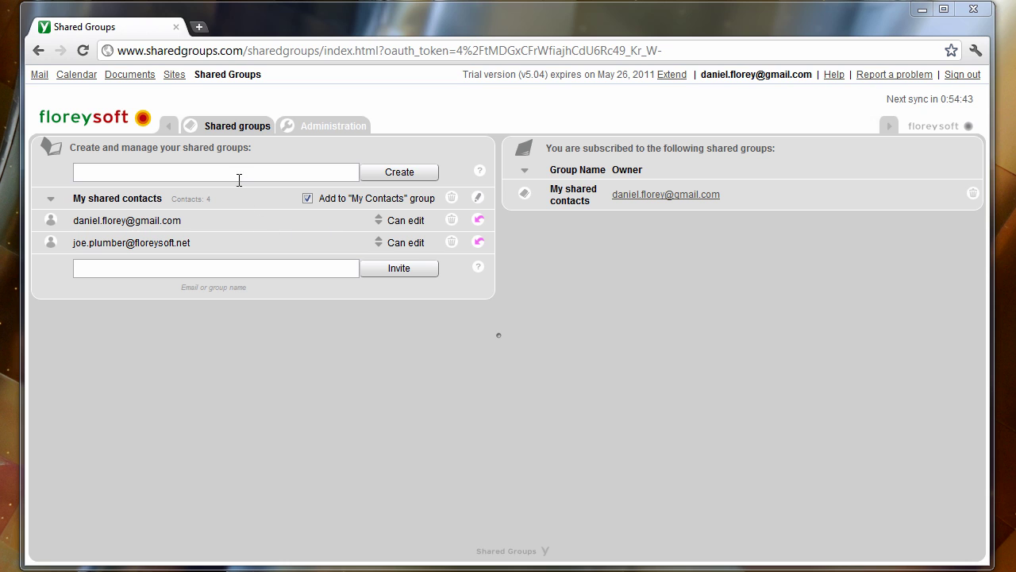
Open mail.google.com in a new Chrome tab
click(199, 27)
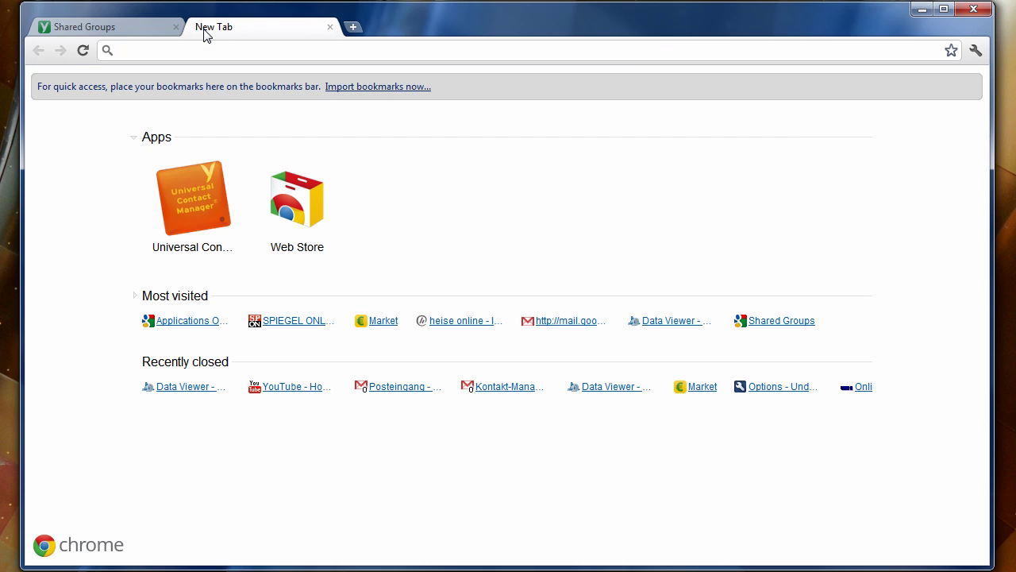
text(mail.goo)
key(Return)
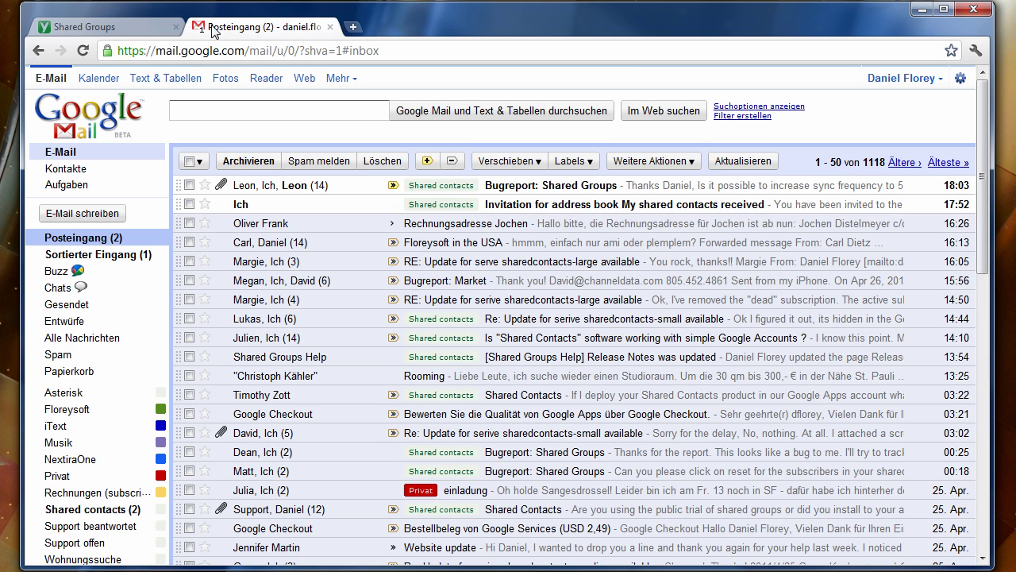
Open Kontakte and display the My shared contacts (4) group
click(66, 171)
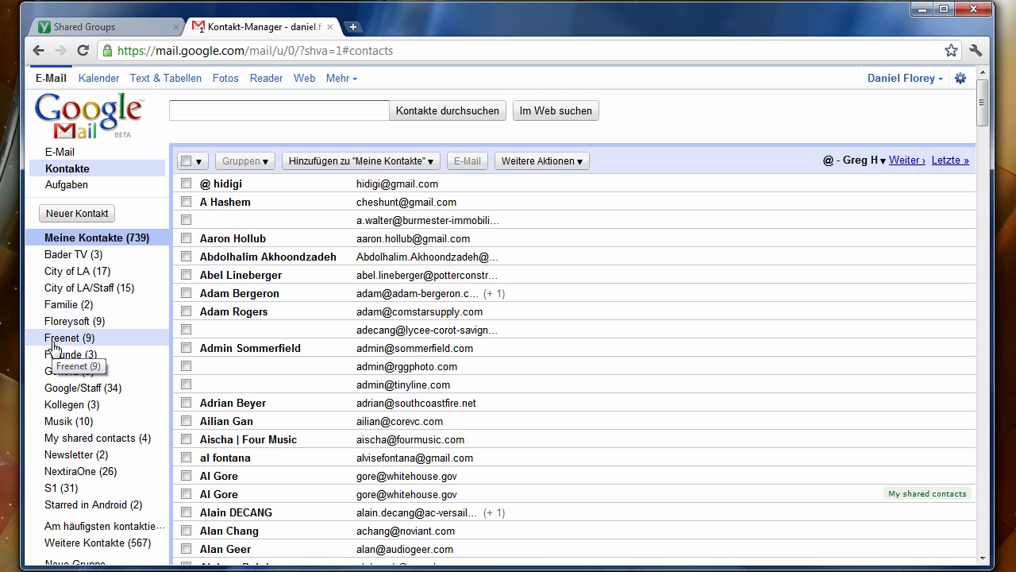
click(58, 439)
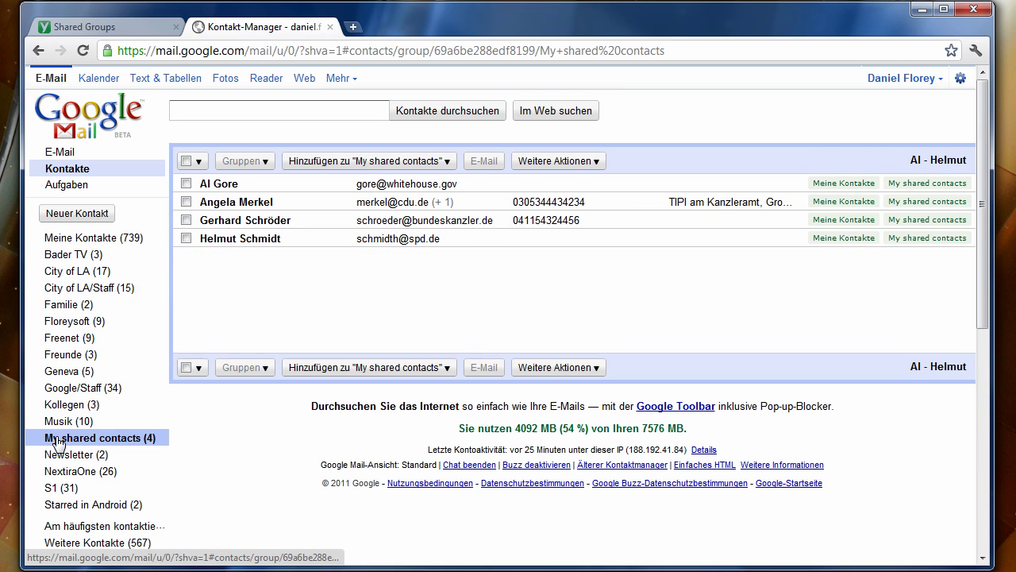